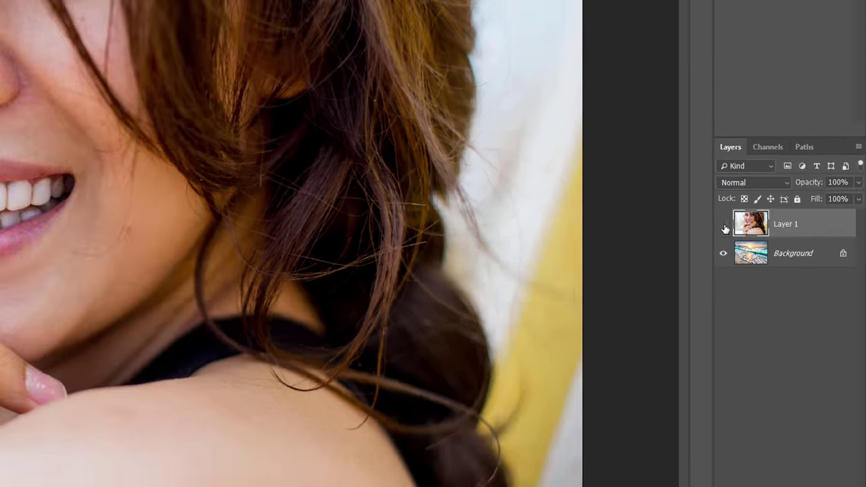
- Hide and re-show the portrait to compare with the beach, then fade it to about 76% opacity
left_click(643, 192)
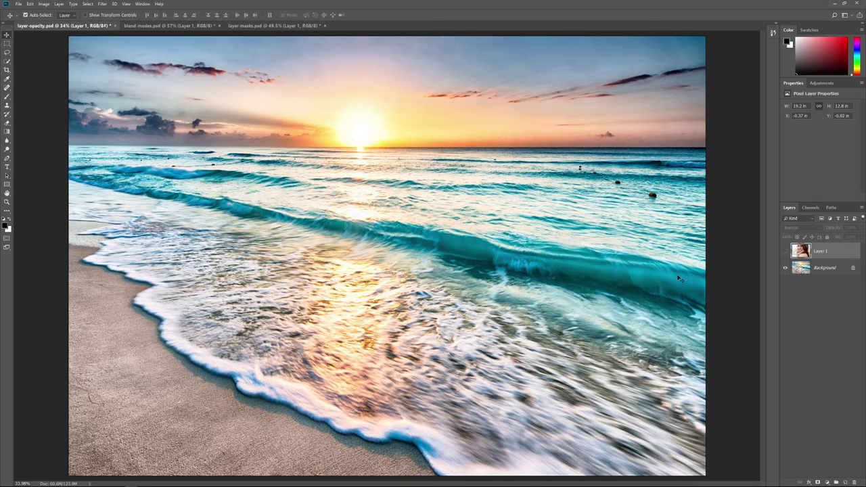
left_click(785, 251)
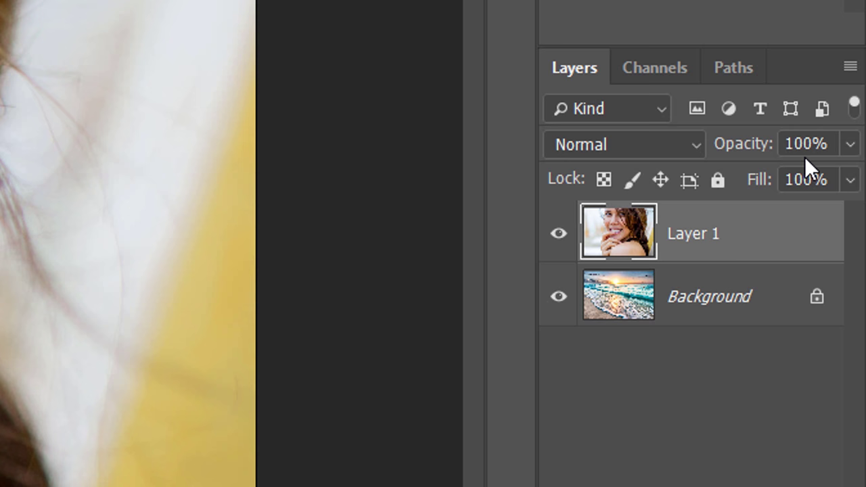
left_click(851, 146)
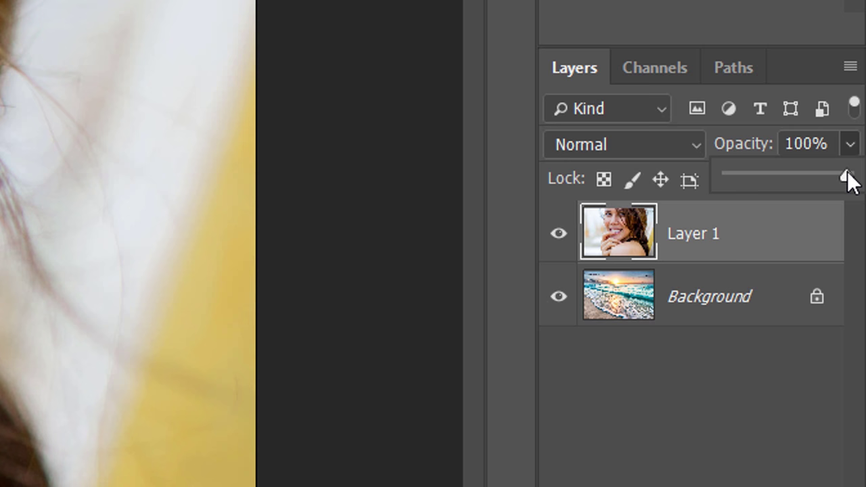
left_click_drag(847, 172, 816, 174)
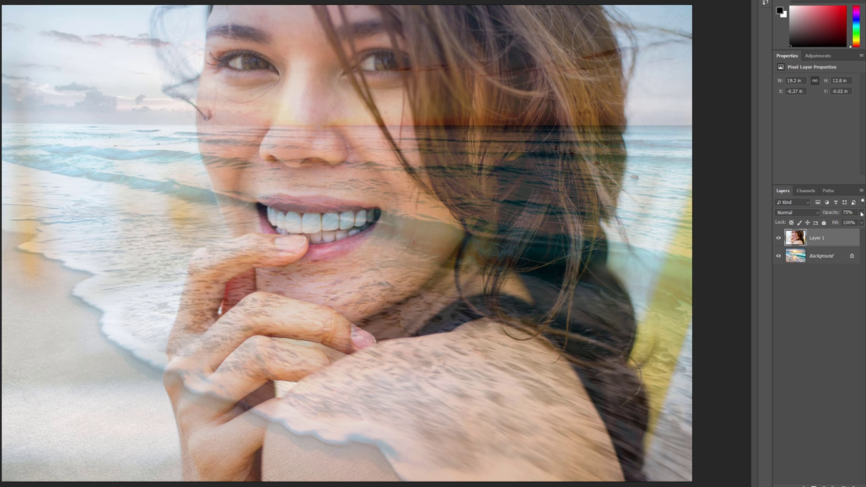
- Lower the portrait layer's opacity to 60%, then settle on 50%
left_click(861, 213)
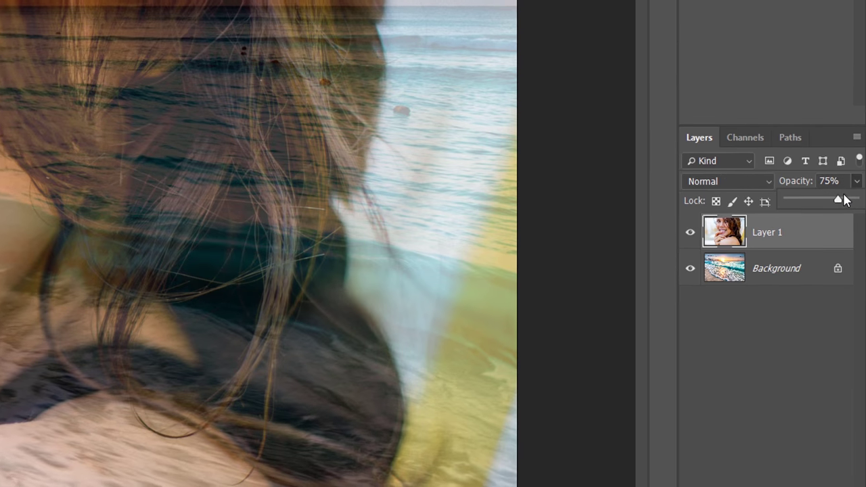
left_click_drag(843, 200, 805, 200)
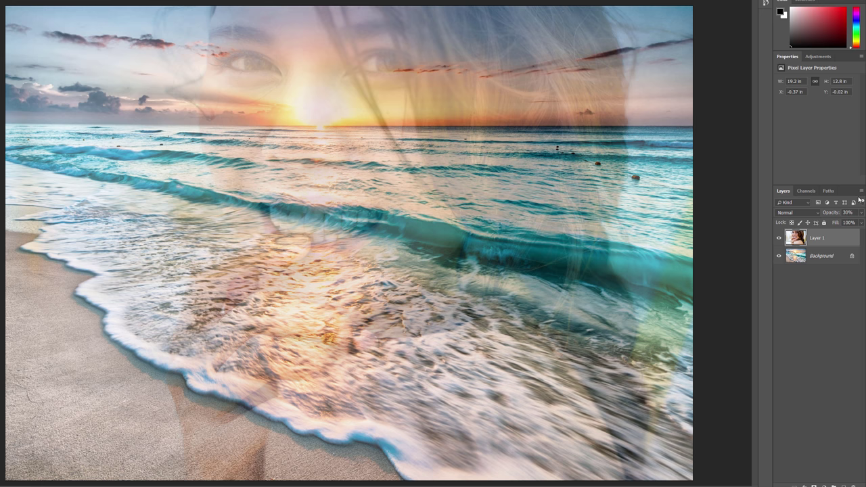
left_click(861, 213)
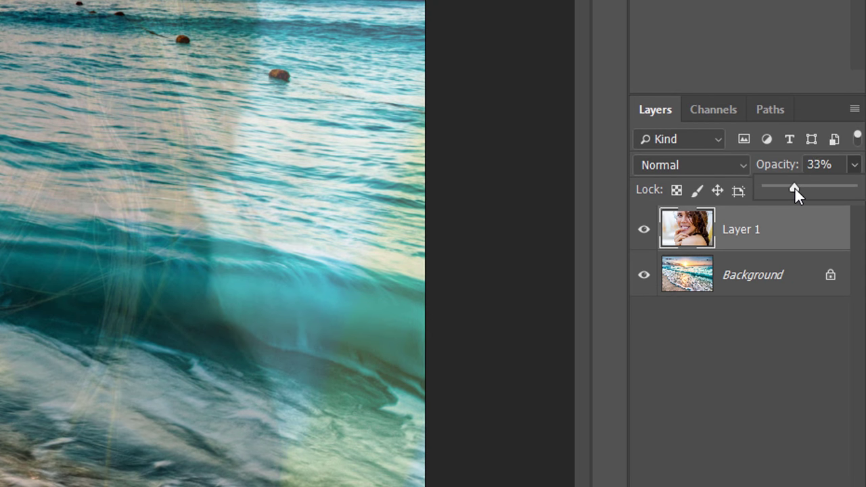
left_click_drag(794, 188, 809, 188)
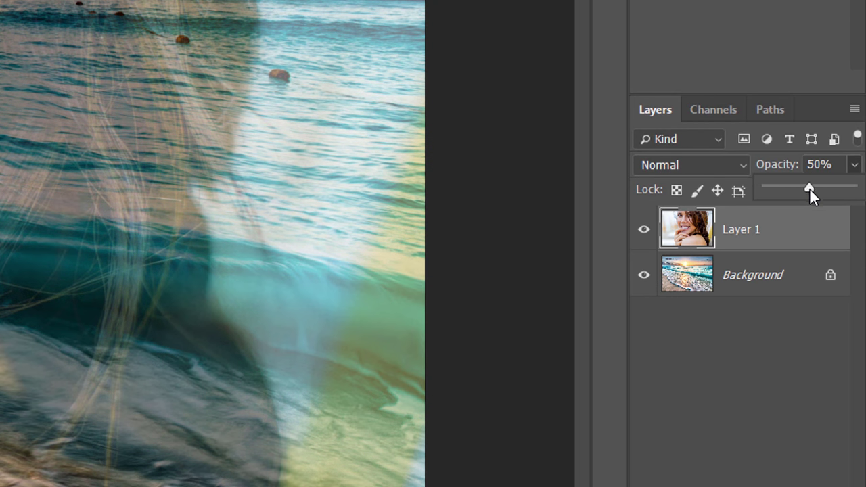
left_click(850, 157)
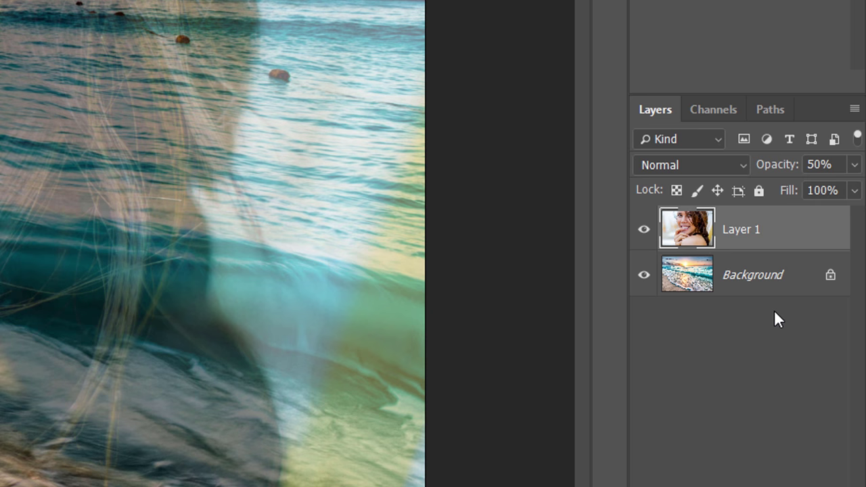
key("1")
key("2")
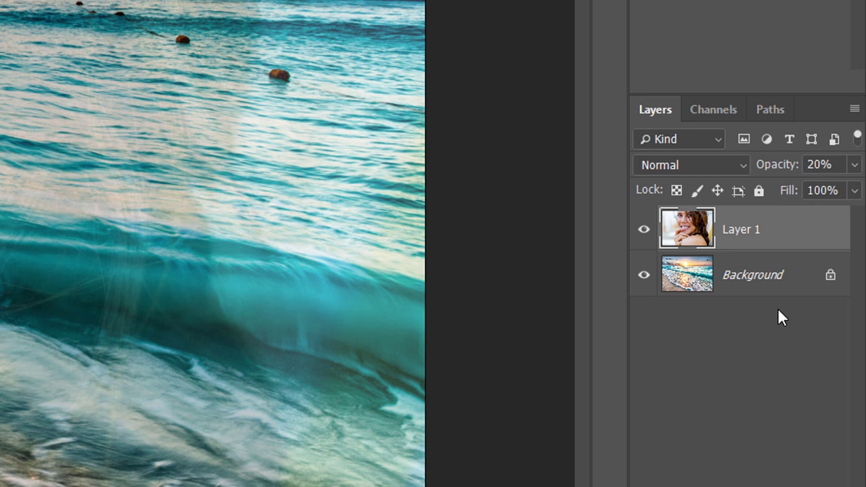
key("3")
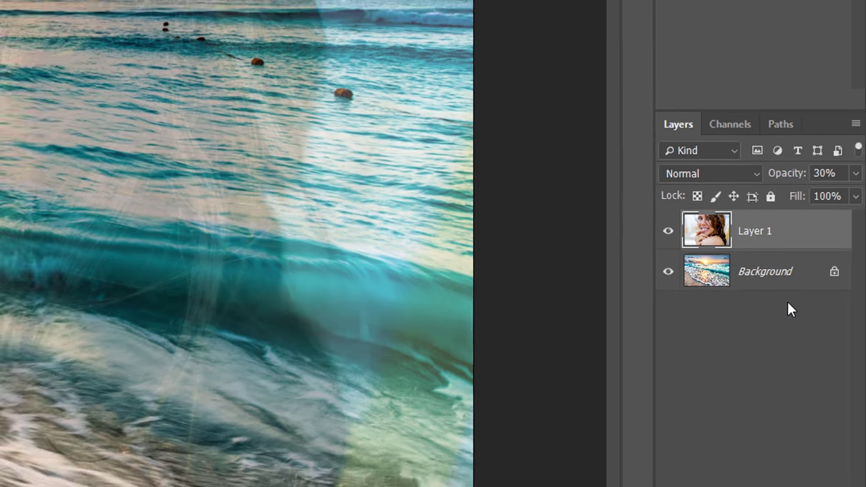
key("6")
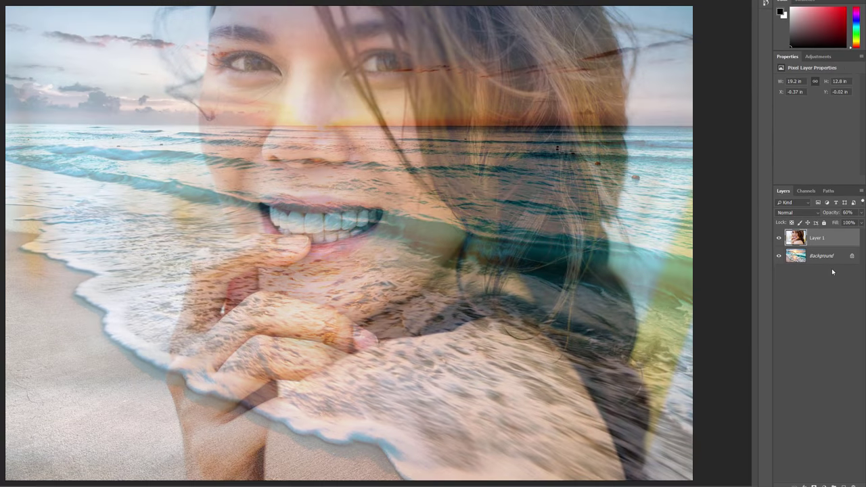
key("7")
key("8")
key("9")
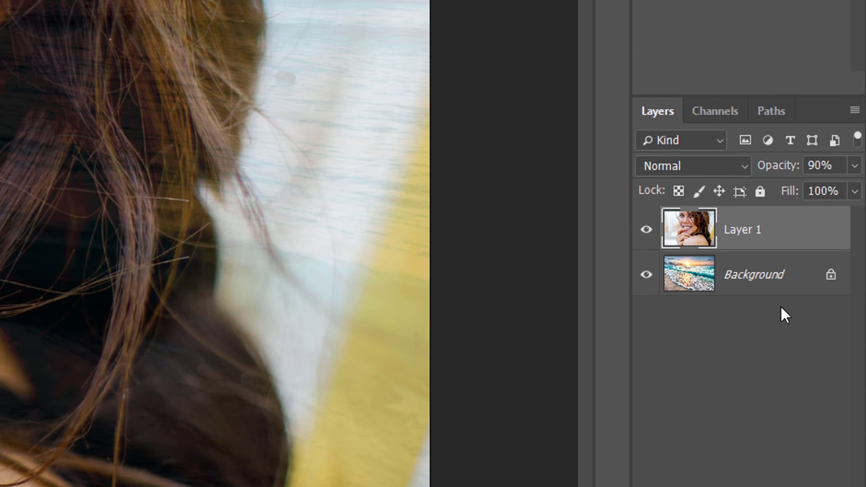
key("2")
key("5")
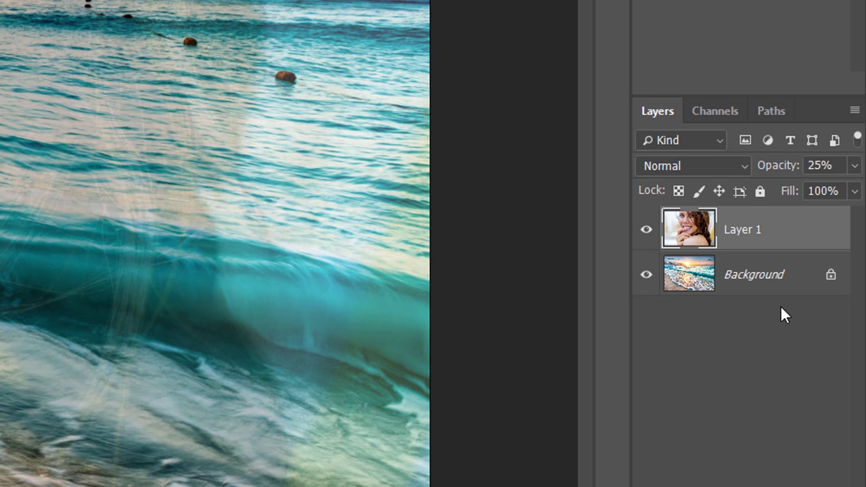
key("0")
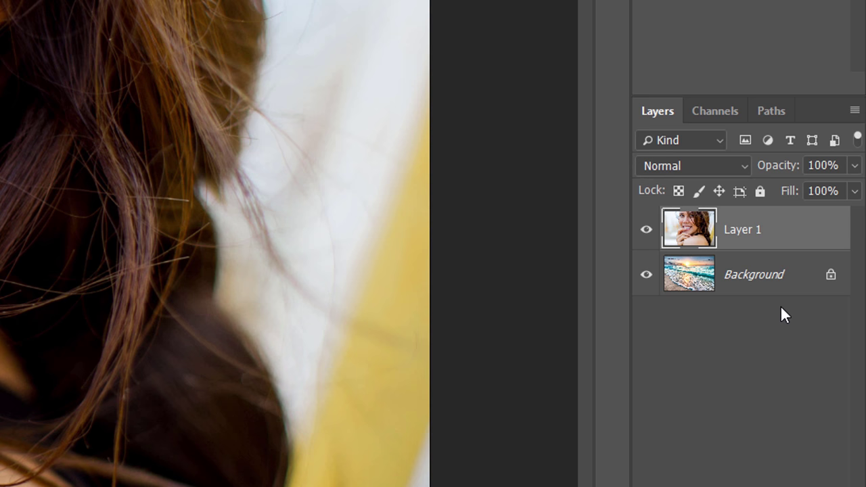
key("0")
key("0")
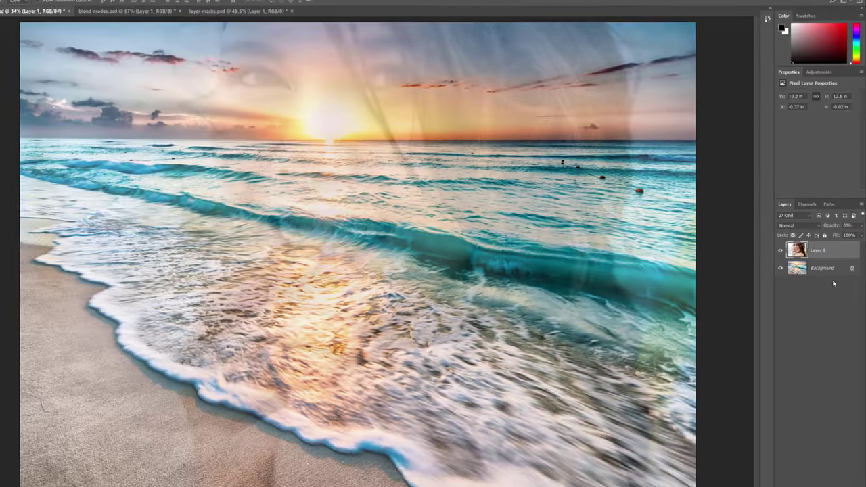
key("5")
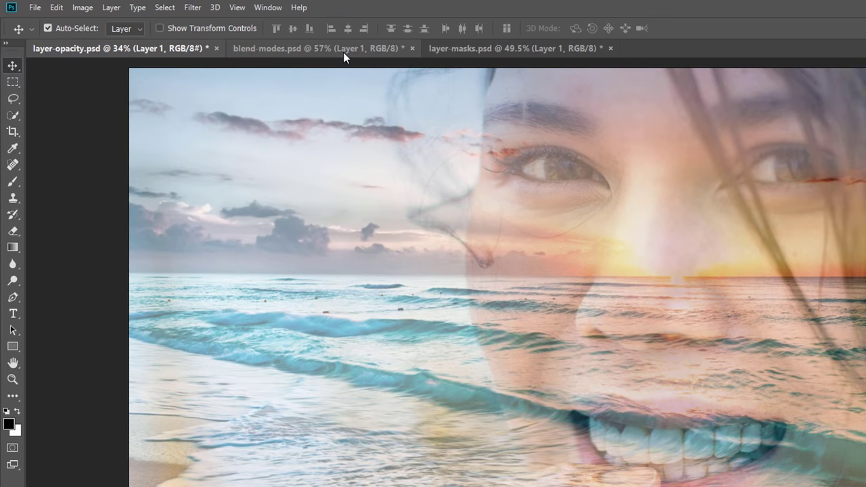
- Switch to blend-modes.psd, make the blue grunge texture visible over the portrait, and open the blend mode list
left_click(343, 52)
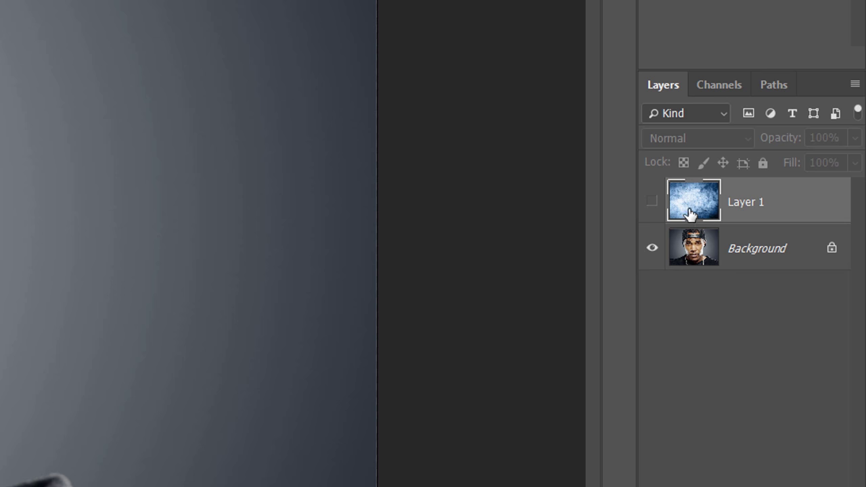
left_click(653, 205)
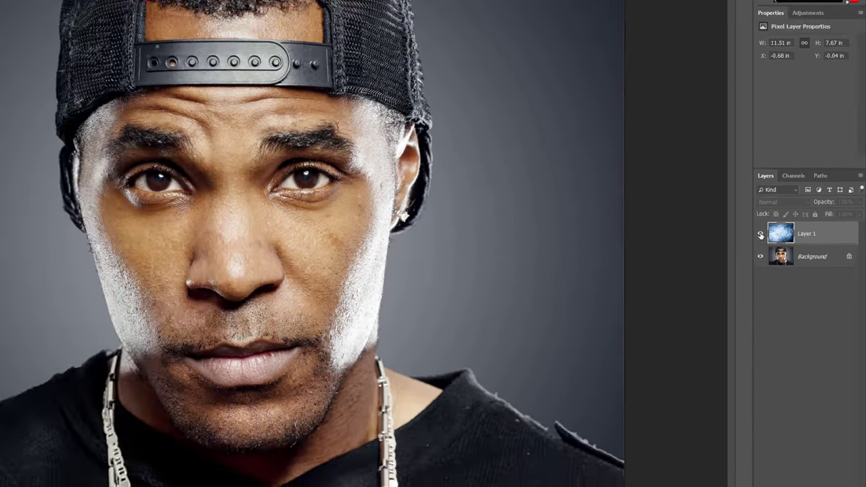
left_click(760, 235)
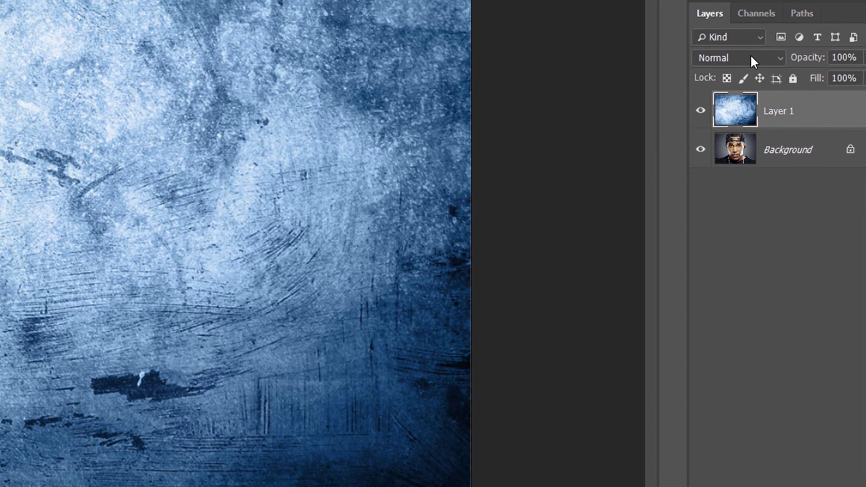
left_click(701, 113)
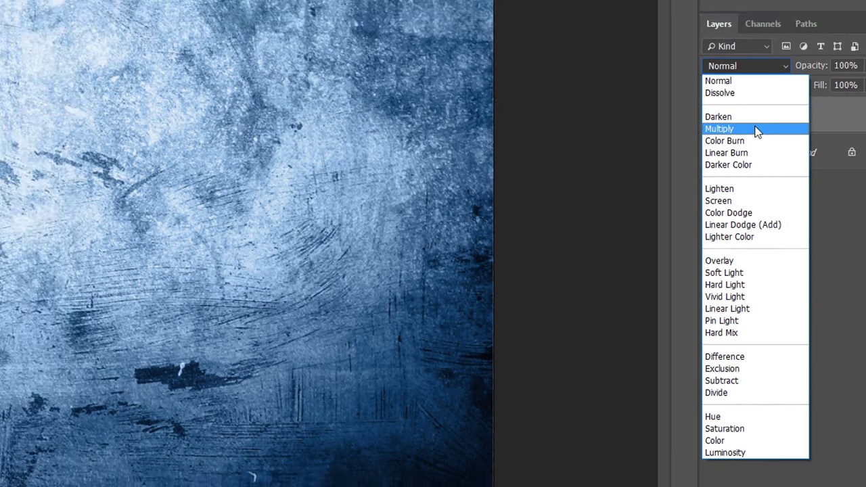
- Try Multiply and Screen on the texture layer, then settle on Overlay
left_click(736, 86)
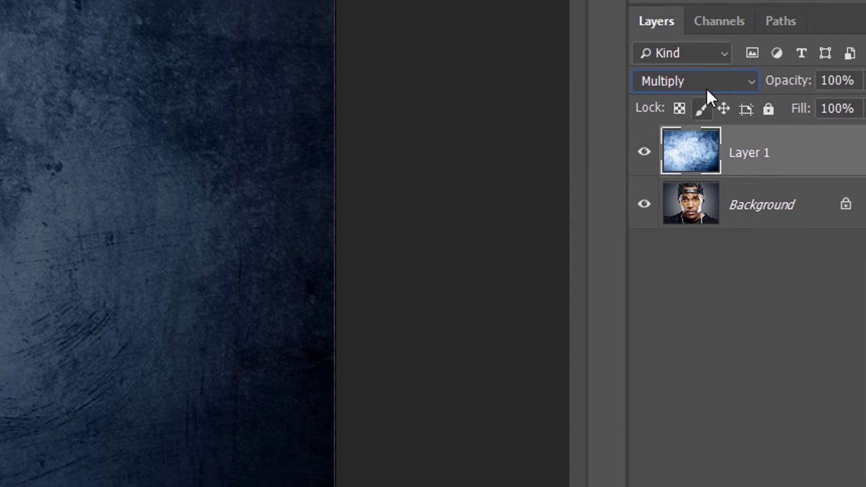
left_click(810, 213)
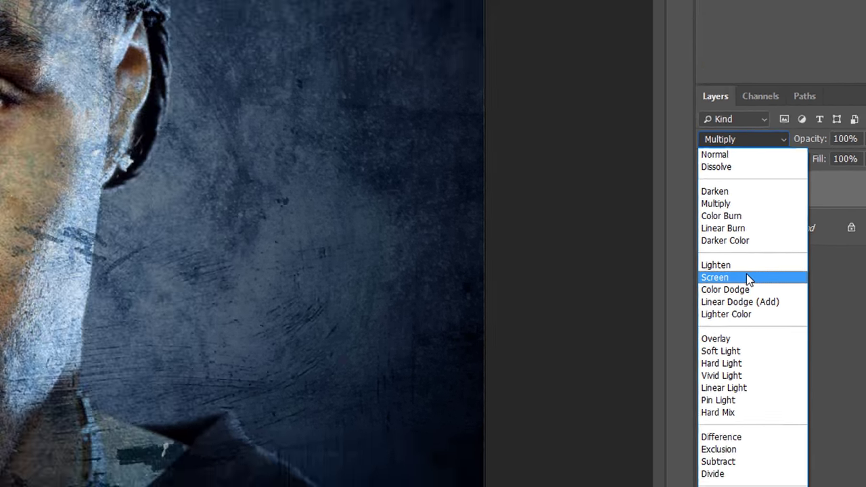
left_click(747, 278)
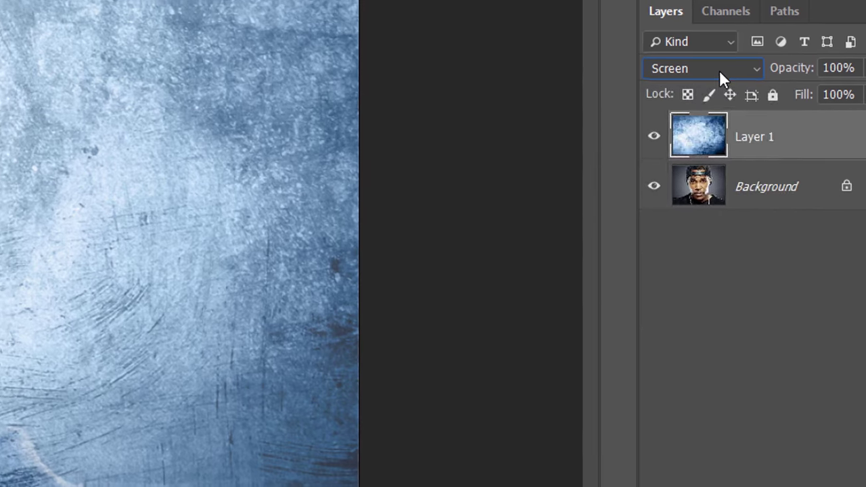
left_click(810, 212)
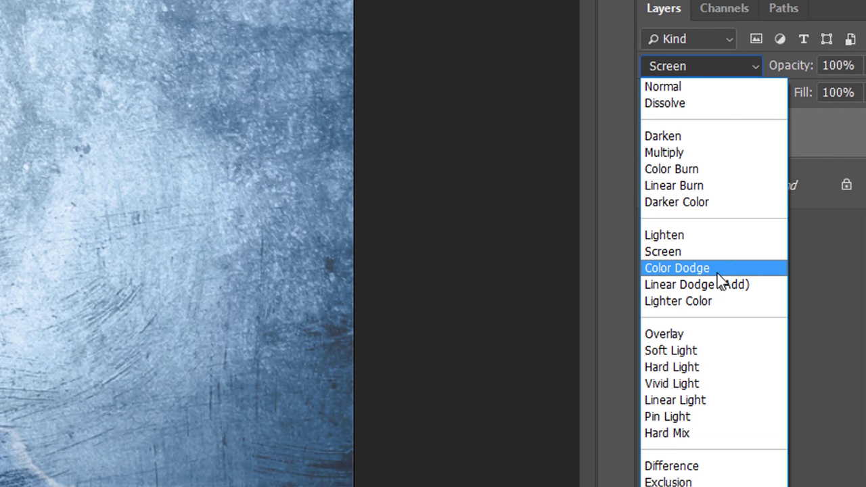
left_click(722, 333)
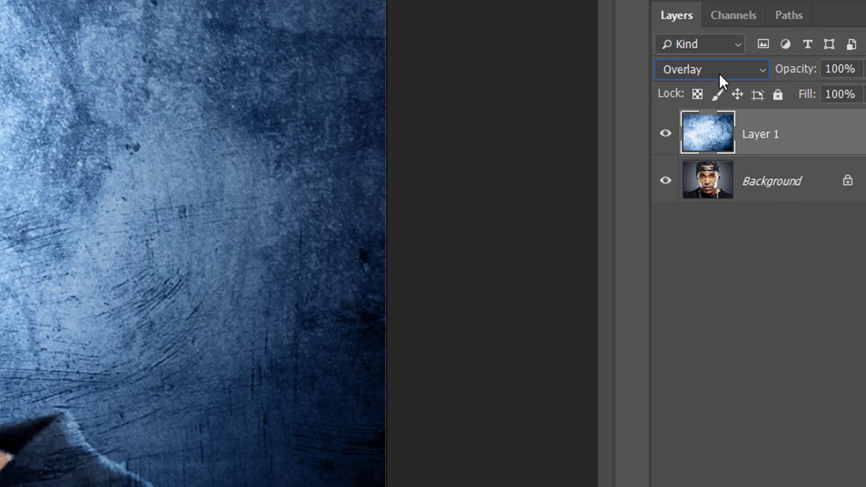
- Set the texture layer to Soft Light and toggle its visibility to compare with the original portrait
left_click(721, 70)
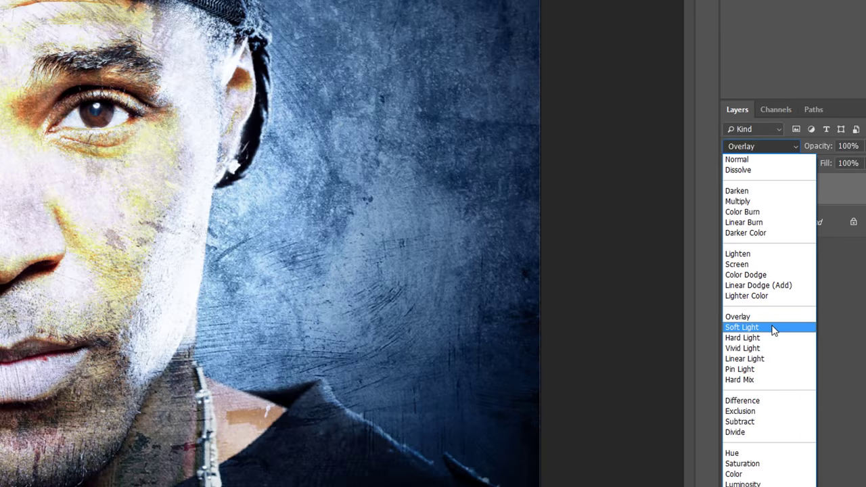
left_click(727, 335)
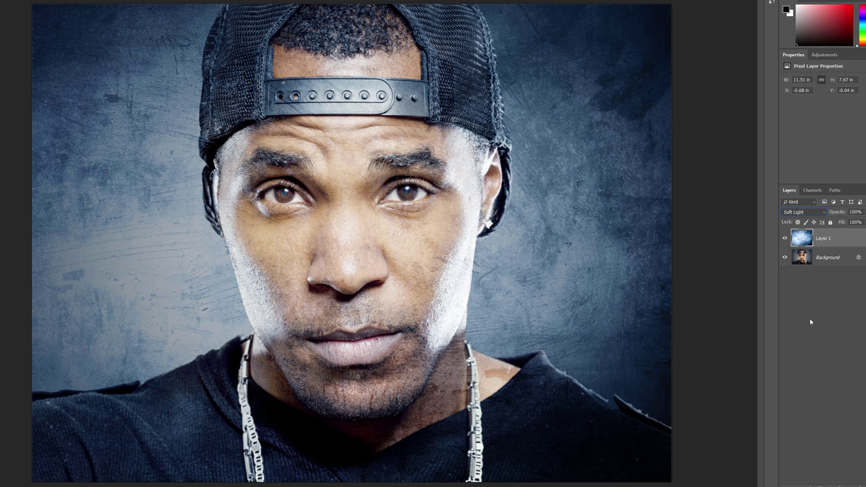
left_click(785, 239)
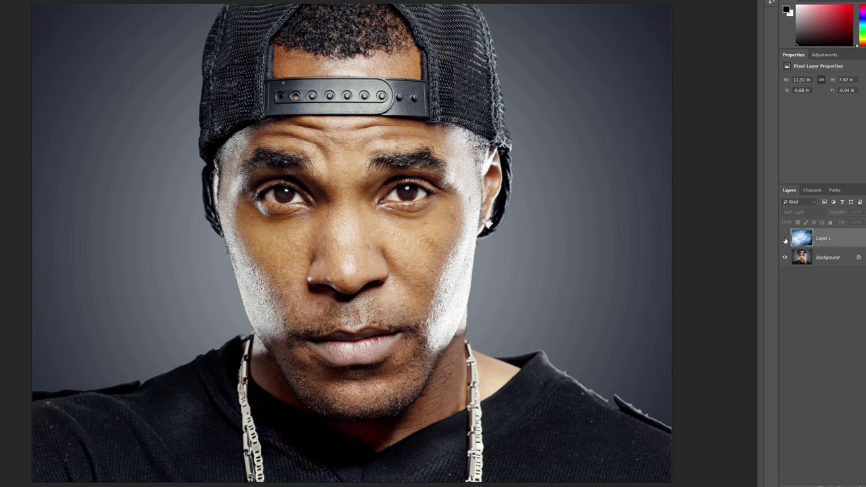
left_click(785, 240)
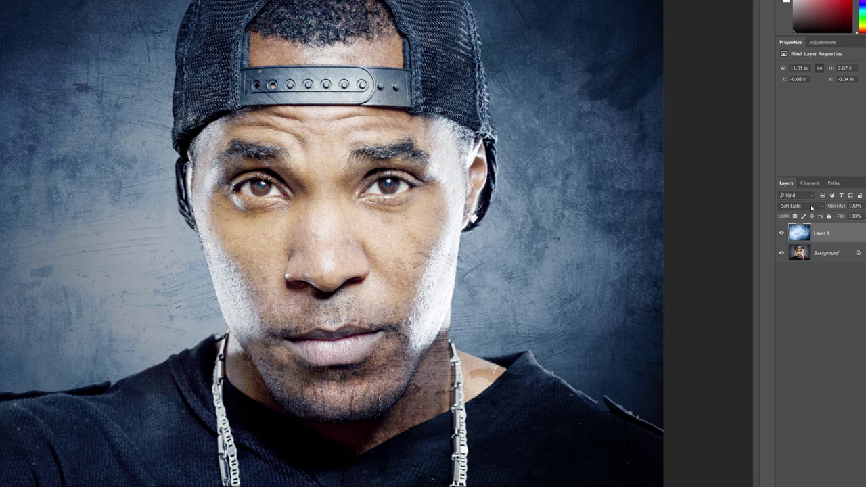
left_click(811, 206)
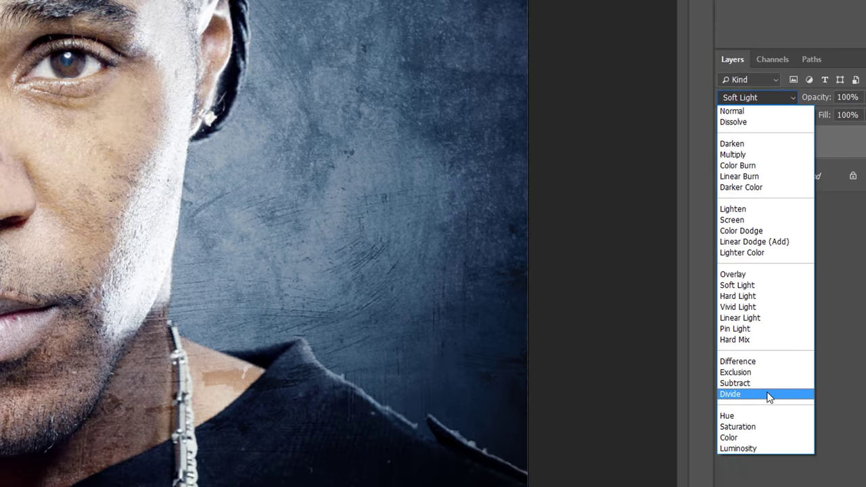
- Switch the texture layer to Divide, turning it warm orange over the portrait
left_click(736, 403)
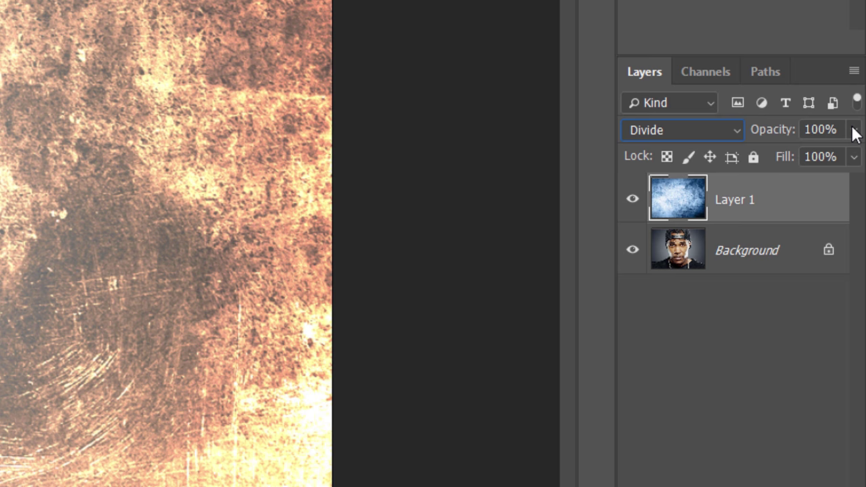
left_click(854, 131)
left_click_drag(852, 156, 811, 159)
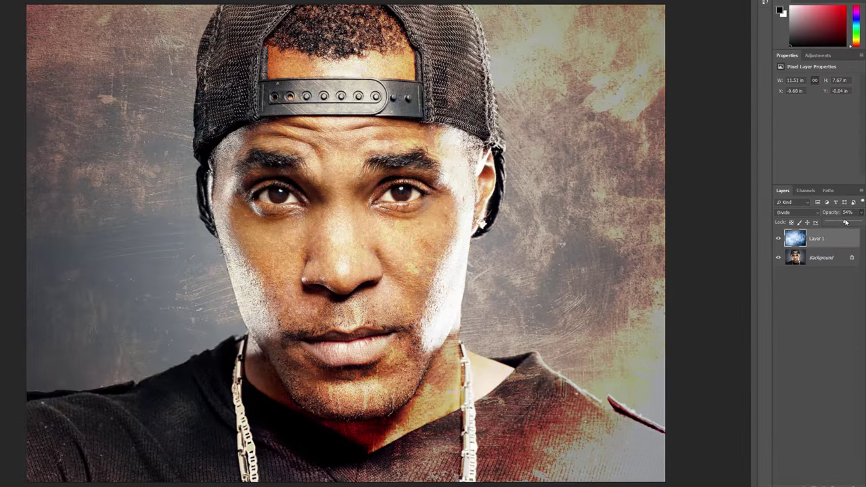
left_click_drag(845, 223, 843, 223)
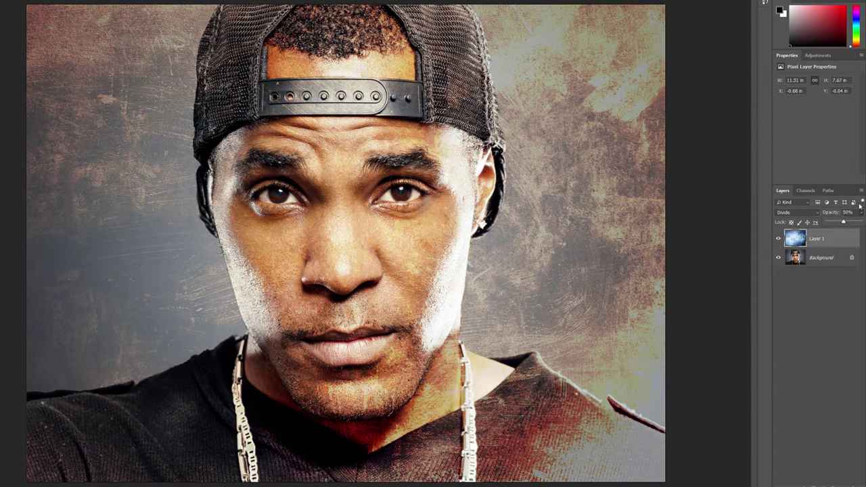
left_click(862, 207)
left_click(861, 211)
left_click_drag(843, 222, 861, 223)
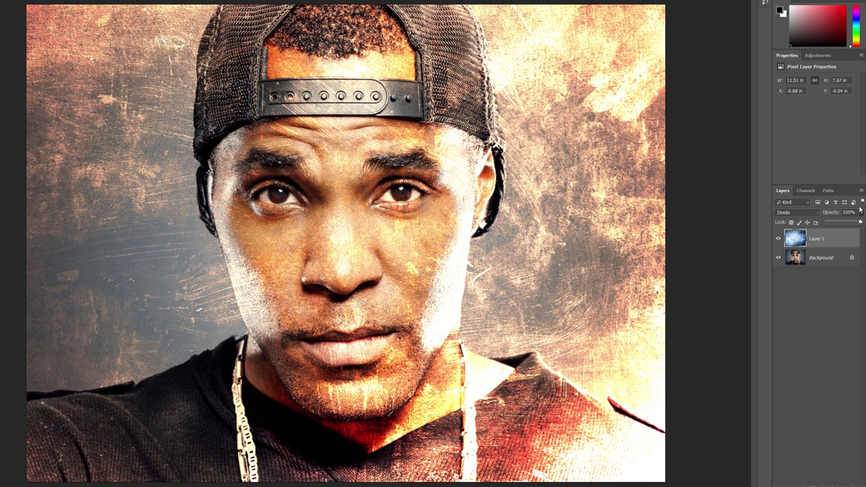
left_click(860, 207)
- Cycle the texture's blend modes forward and back with Shift+Plus/Minus, returning to Soft Light
key("shift+plus")
key("shift+plus")
key("shift+plus")
key("shift+plus")
key("shift+plus")
key("shift+plus")
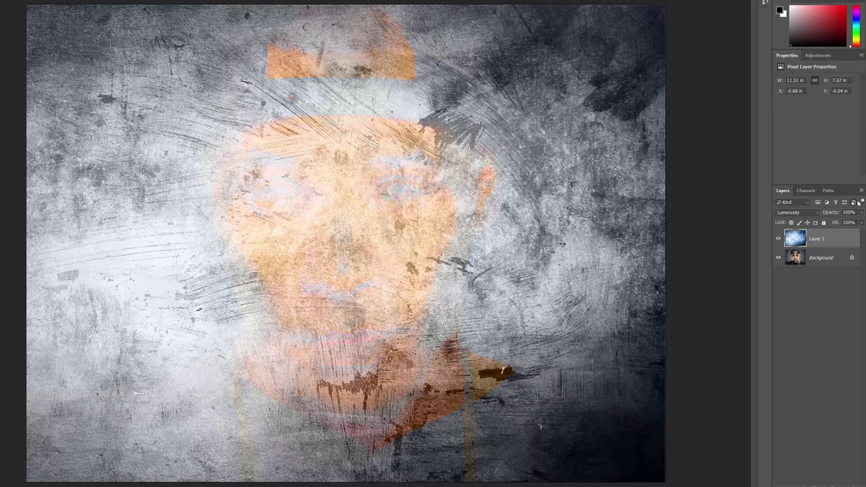
key("shift+plus")
key("shift+plus")
key("shift+plus")
key("shift+plus")
key("shift+plus")
key("shift+plus")
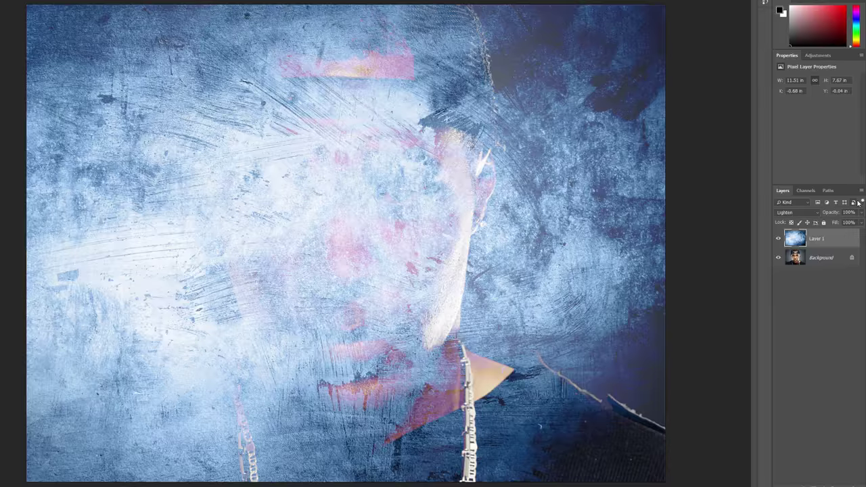
key("shift+plus")
key("shift+plus")
key("shift+plus")
key("shift+plus")
key("shift+plus")
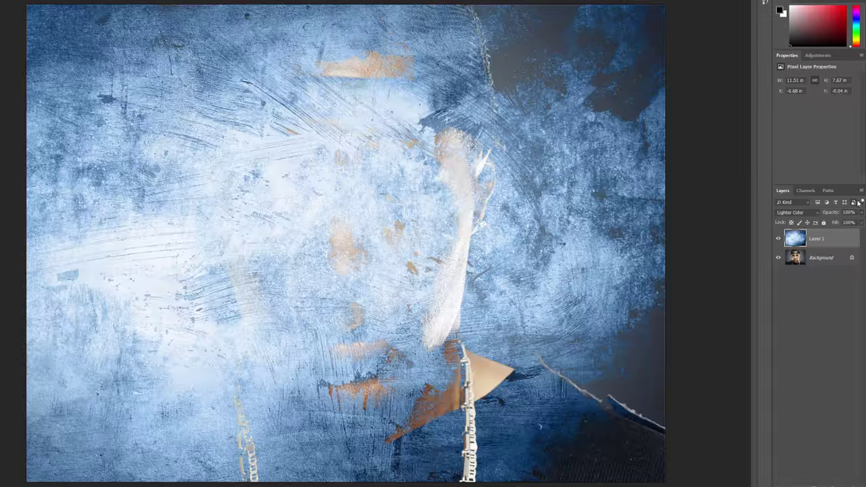
key("shift+plus")
key("shift+plus")
key("shift+plus")
key("shift+plus")
key("shift+plus")
key("shift+plus")
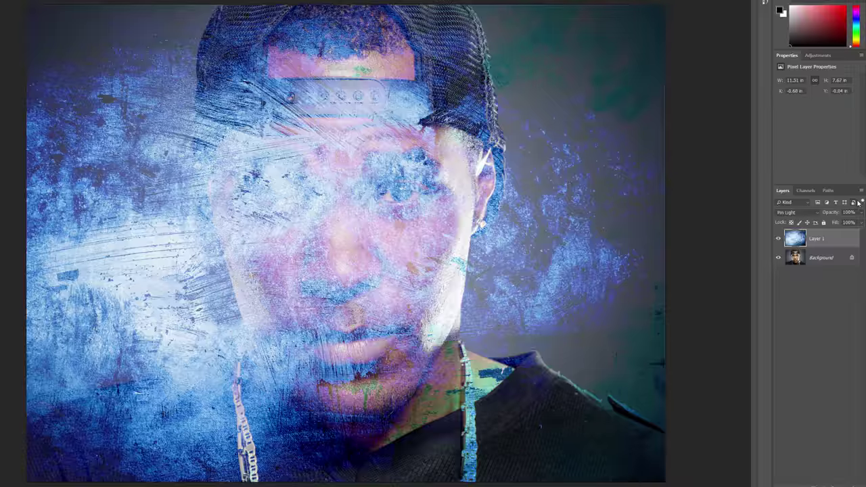
key("shift+plus")
key("shift+plus")
key("shift+plus")
key("shift+minus")
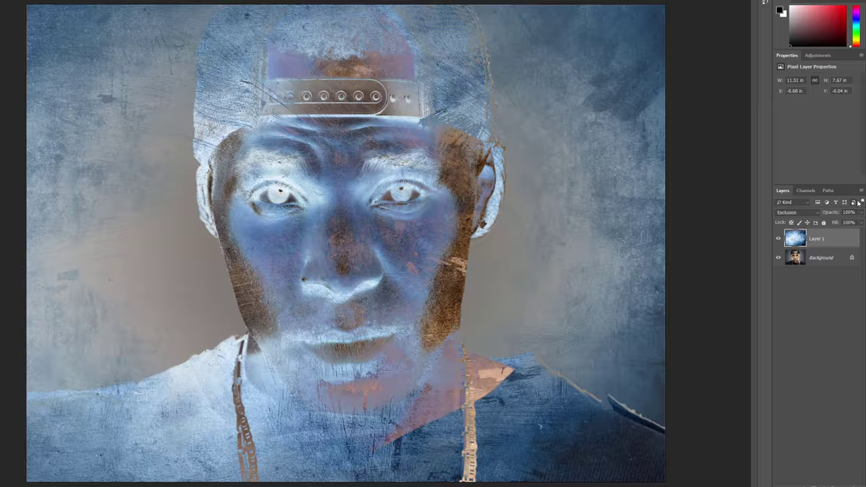
key("shift+minus")
key("shift+minus")
key("shift+minus")
key("shift+minus")
key("shift+minus")
key("shift+minus")
key("shift+minus")
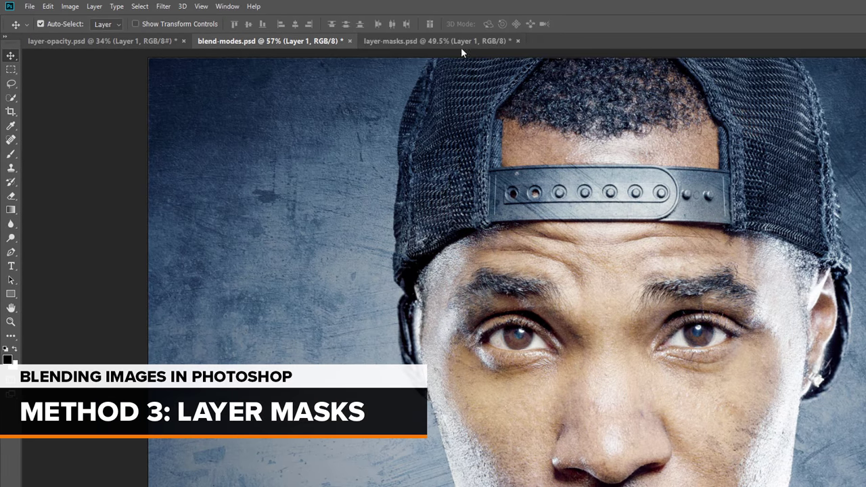
- Switch to layer-masks.psd and toggle the girl photo layer off and on over the dandelions
left_click(458, 43)
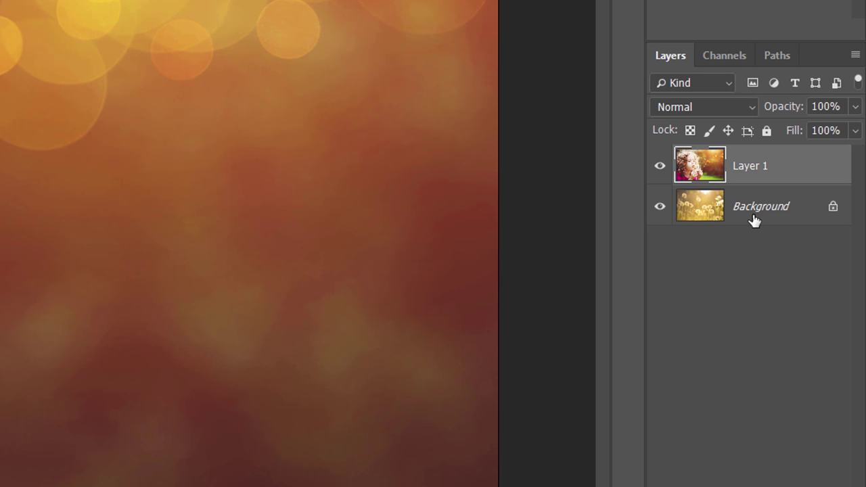
left_click(659, 167)
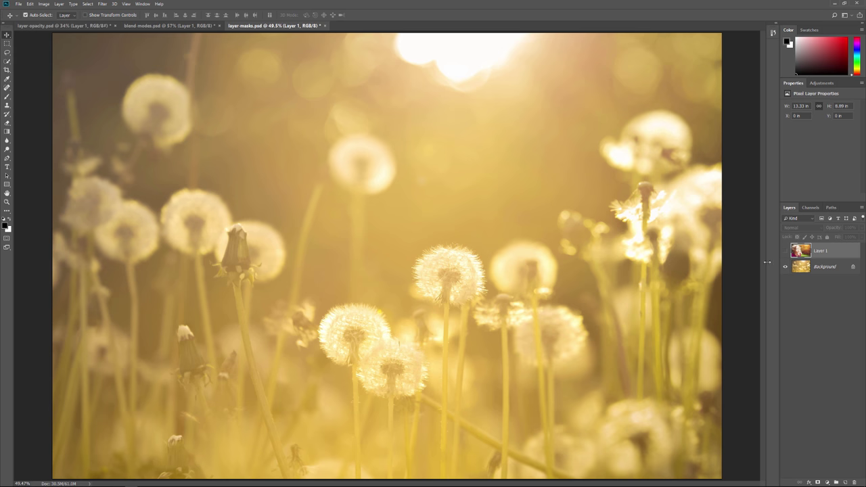
left_click(784, 251)
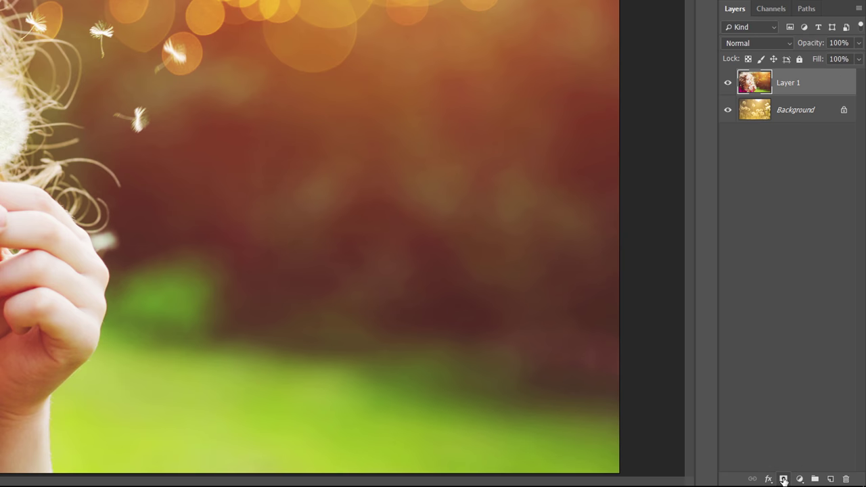
- Add a white layer mask to the girl photo on Layer 1
left_click(784, 479)
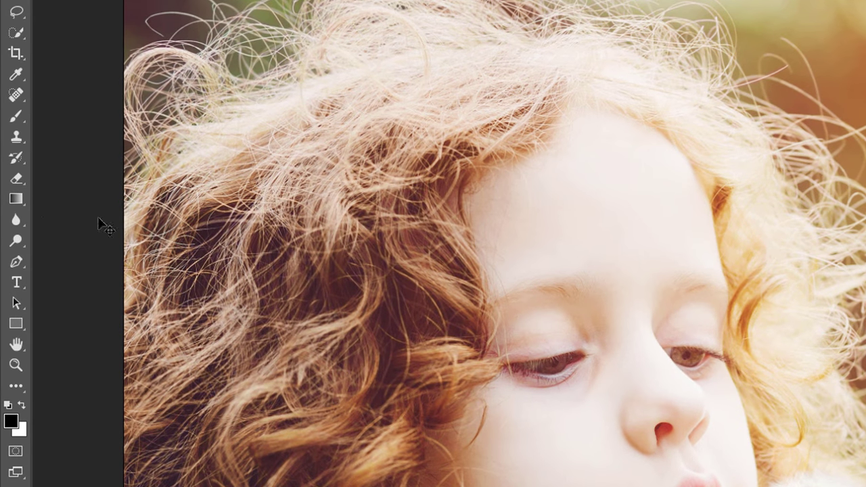
- Select the Gradient tool with the Black, White gradient preset
left_click(16, 200)
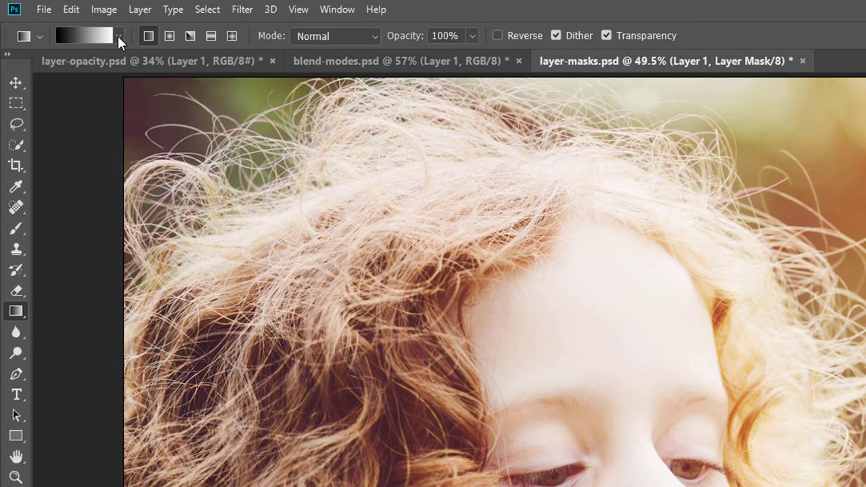
left_click(118, 37)
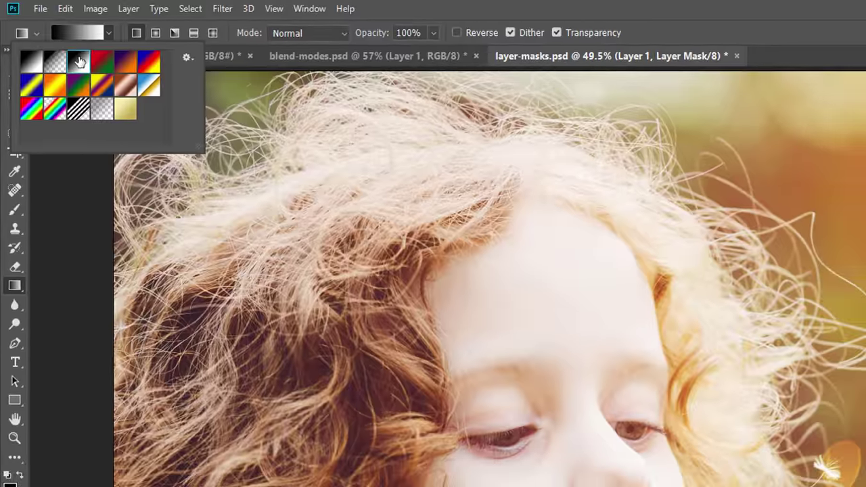
double_click(86, 65)
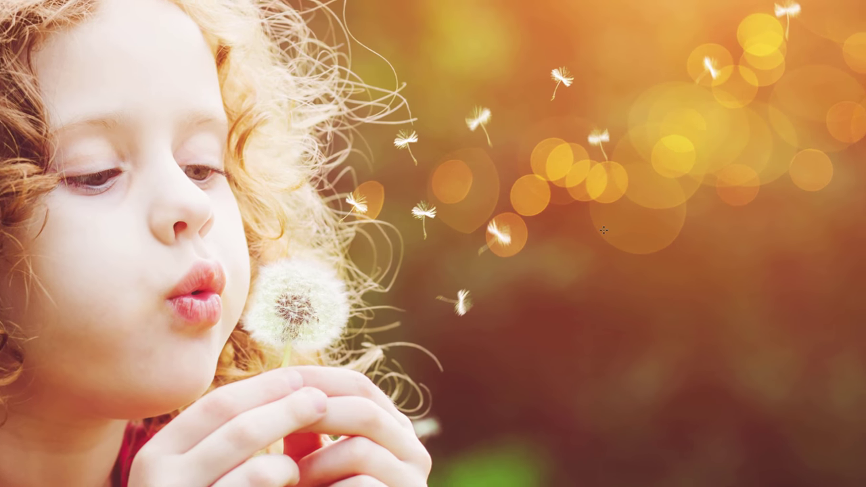
- Drag a gradient on the mask from the right-side bokeh toward the girl's hair, redrawing until the transition is smooth
left_click(521, 232)
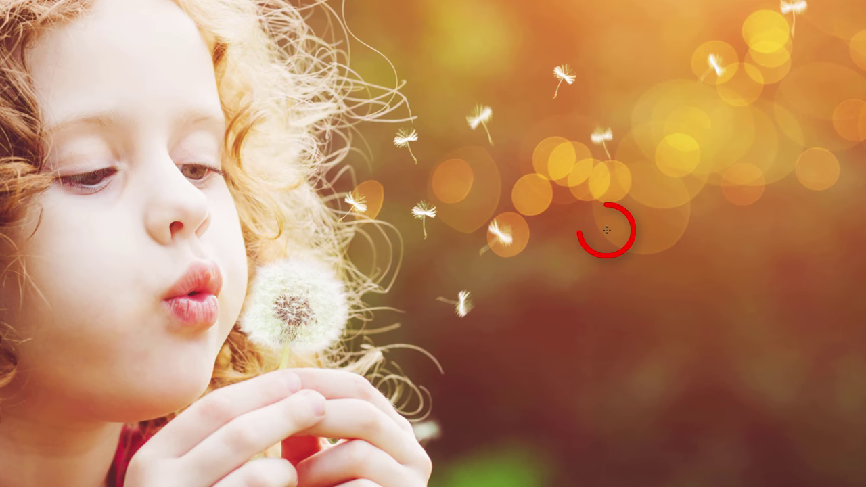
left_click_drag(606, 230, 246, 229)
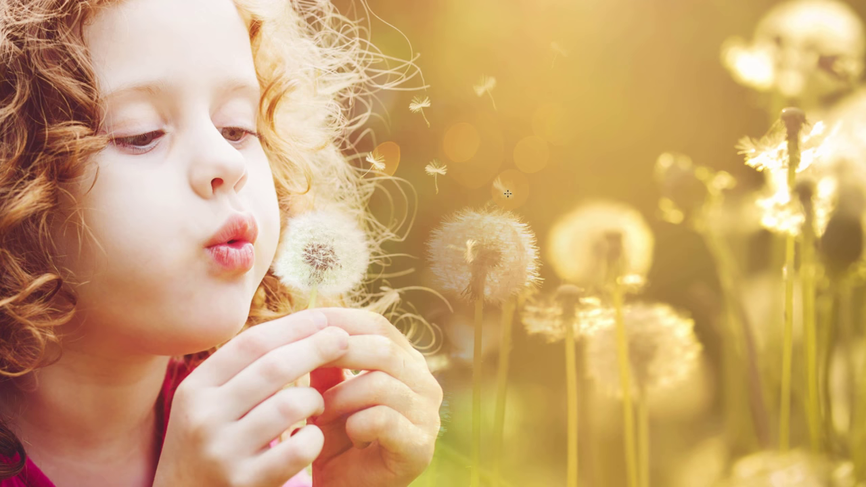
left_click_drag(509, 193, 358, 195)
left_click_drag(595, 207, 396, 201)
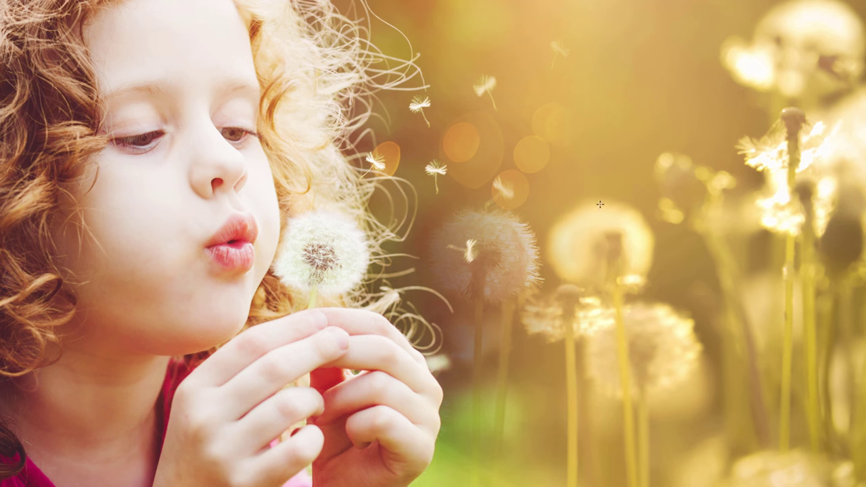
left_click_drag(620, 202, 277, 198)
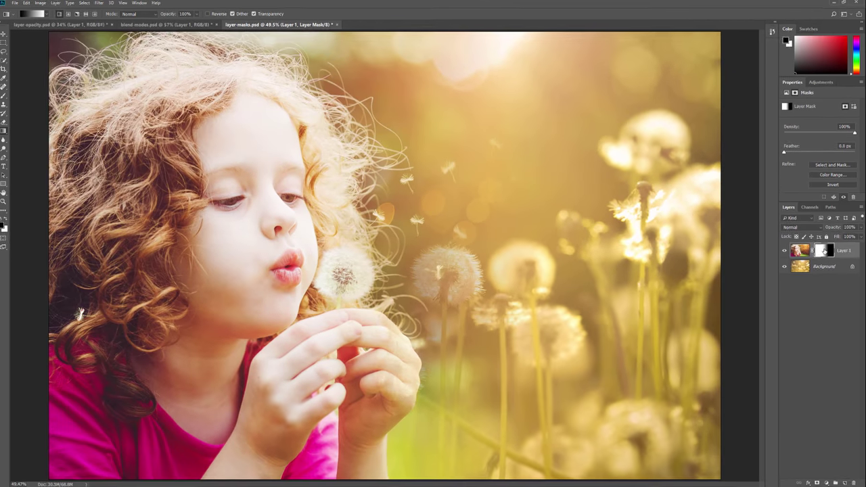
- Preview Layer 1's gradient mask on the canvas, then disable it to reveal the full girl photo
left_click(759, 129, "alt")
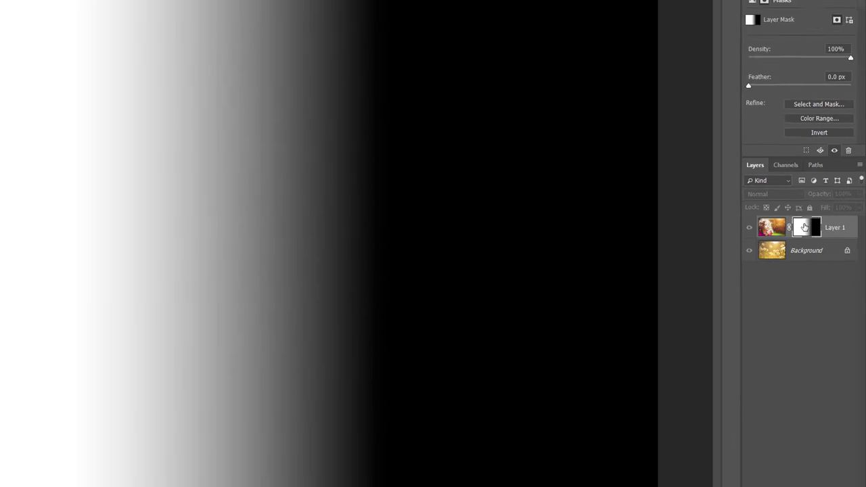
left_click(738, 144, "alt")
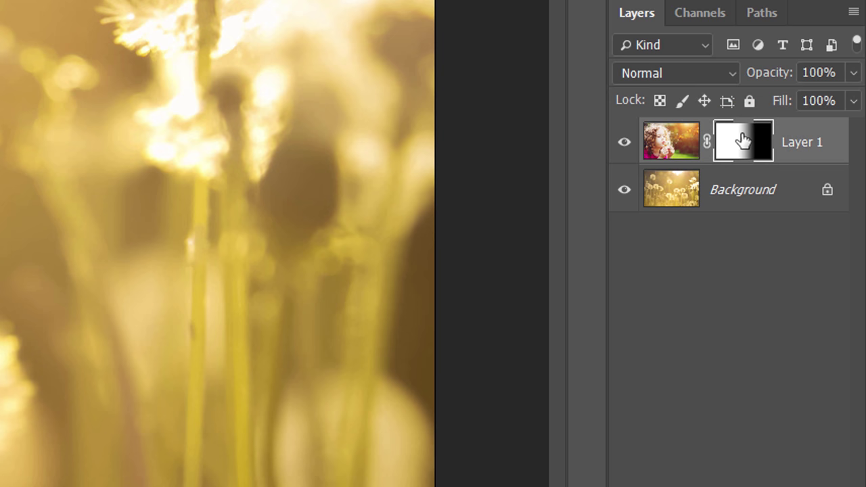
left_click(742, 140, "shift")
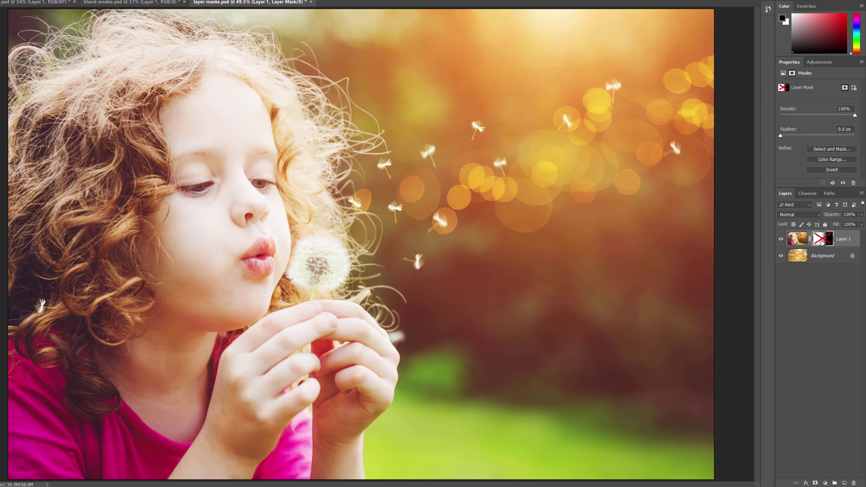
- Re-enable Layer 1's mask and review layer-opacity.psd, blend-modes.psd, then layer-masks.psd in turn
left_click(821, 240, "shift")
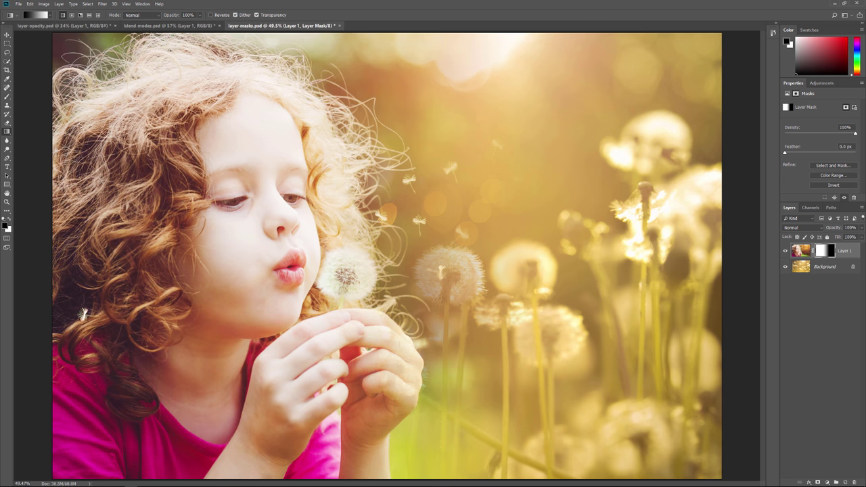
left_click(85, 27)
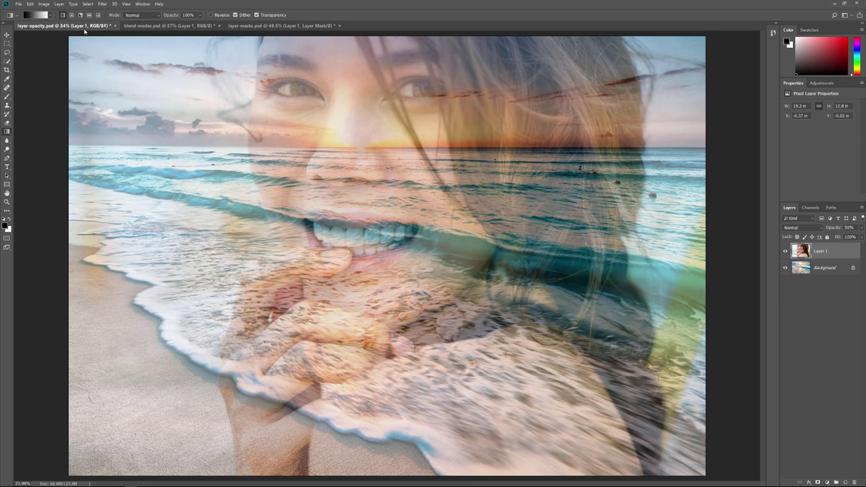
left_click(179, 28)
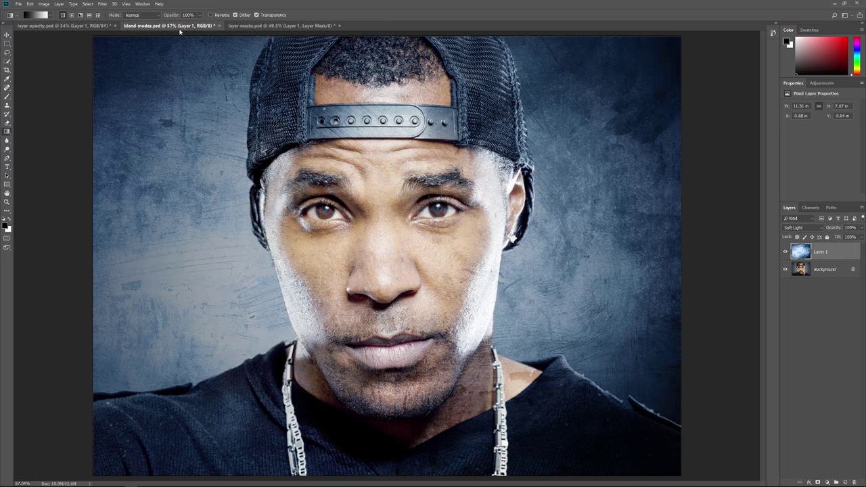
left_click(284, 27)
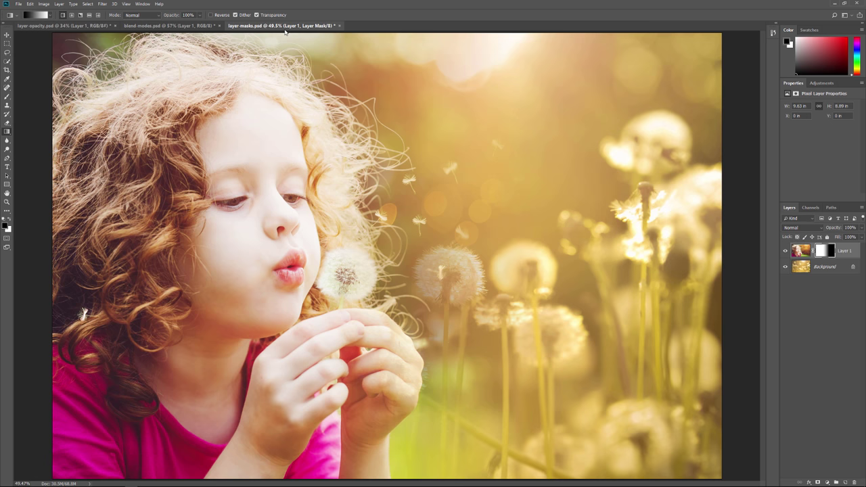